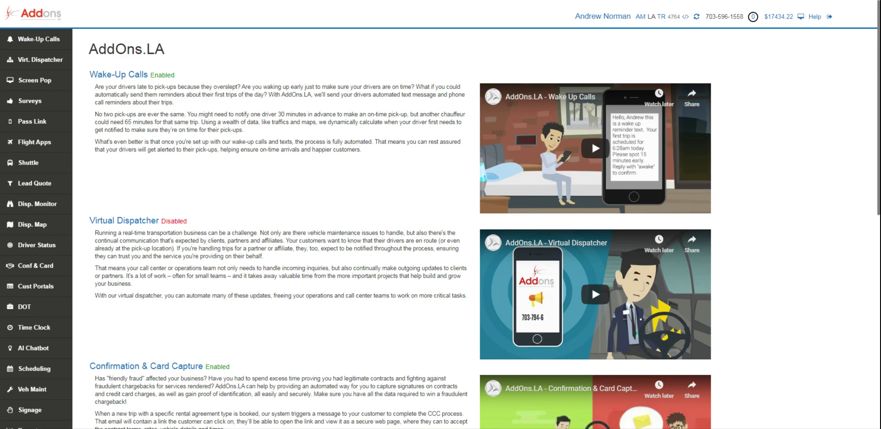
Bring up the Lead Quote submenu with Dashboard, Rate Mgmt, Marketing, Lead Forms and Settings.
mouse_move(33, 192)
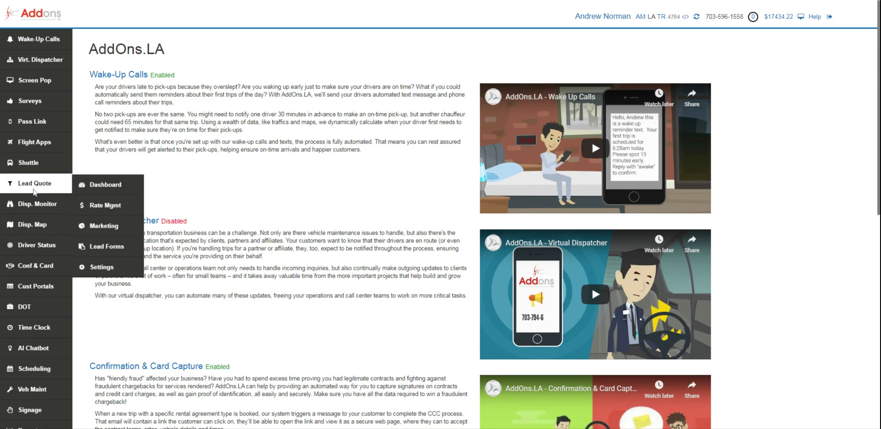
Open Lead Quote's Rate Mgmt list of eleven vehicle categories and find the SED Sedan row.
click(98, 205)
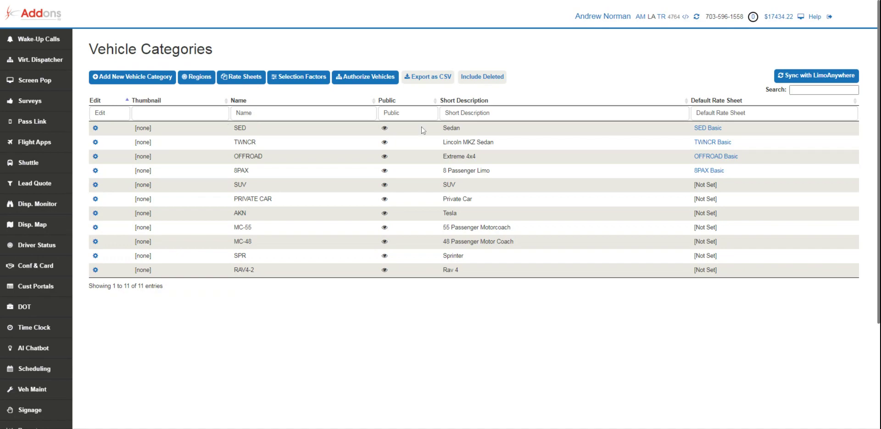
drag(443, 129, 494, 130)
click(407, 132)
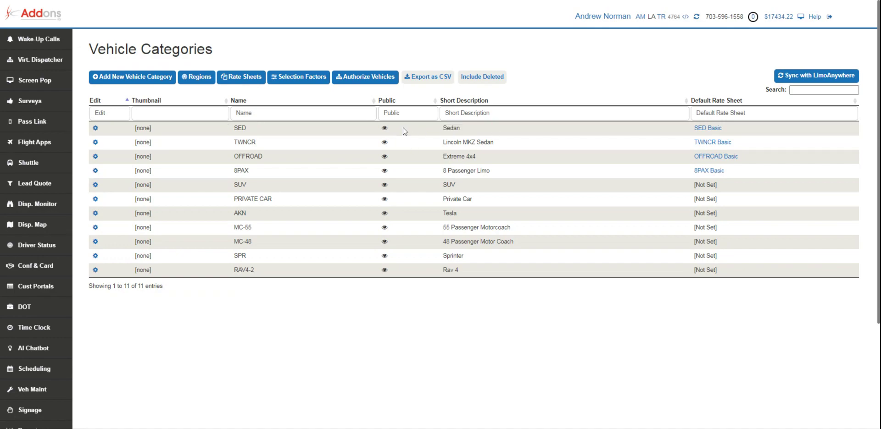
click(350, 134)
Open SED's General settings and review the Sedan short description and Allow Oversell option.
click(96, 129)
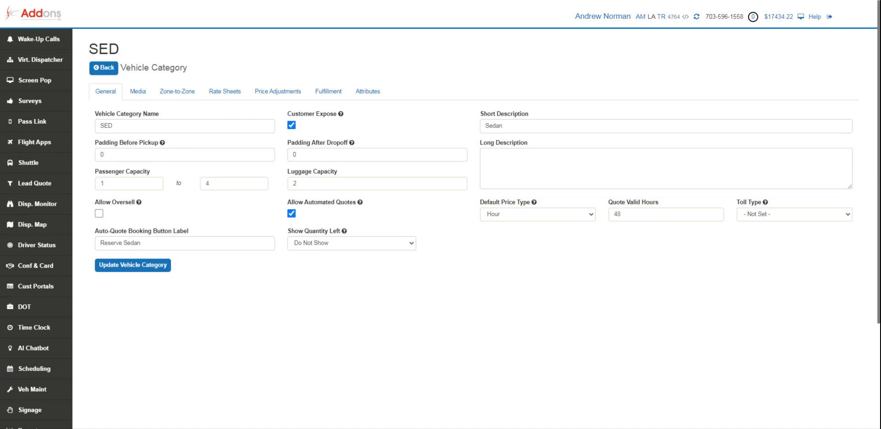
key(Tab)
key(ctrl+a)
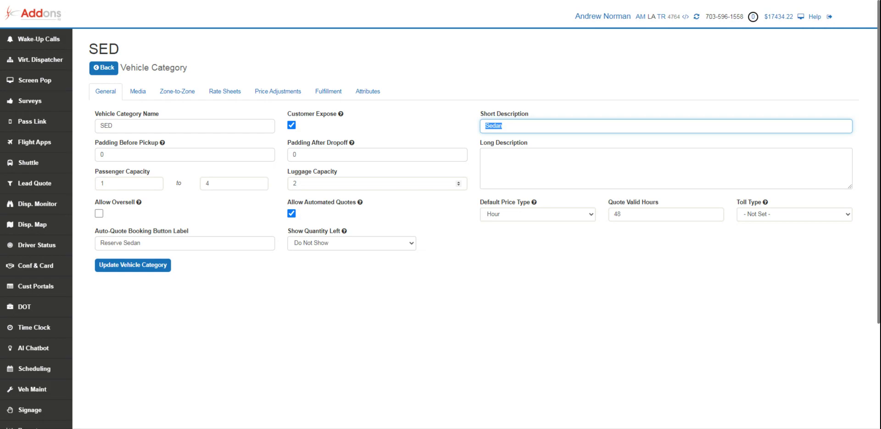
drag(99, 205, 130, 209)
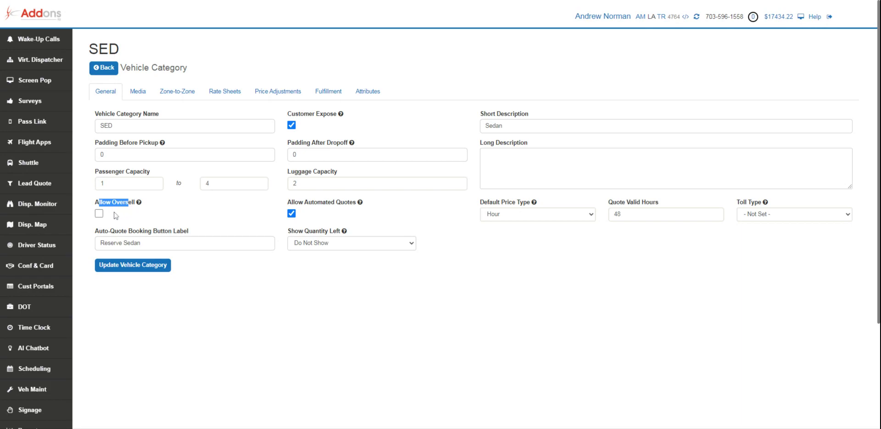
click(102, 155)
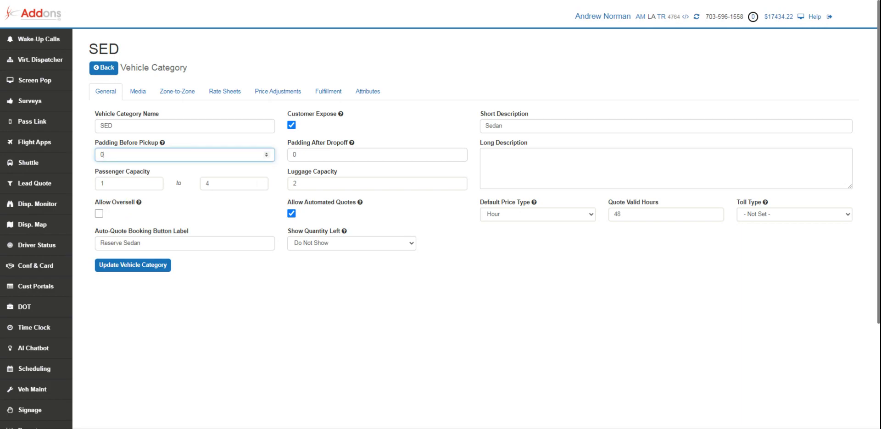
click(332, 158)
key(ctrl+a)
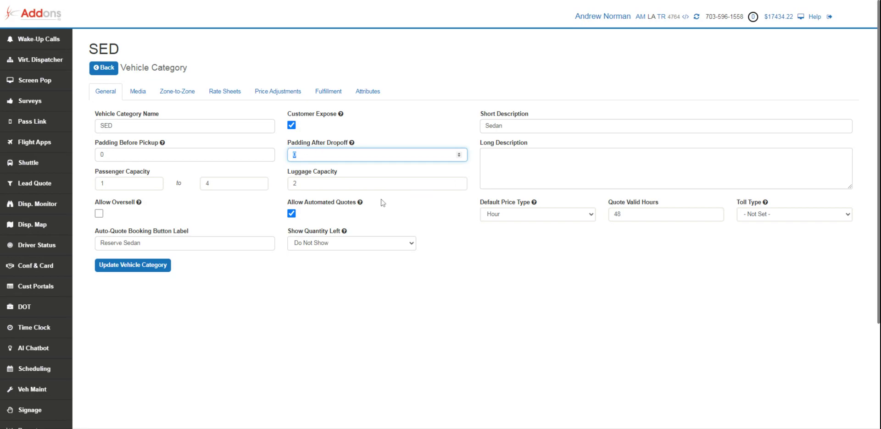
drag(292, 202, 354, 207)
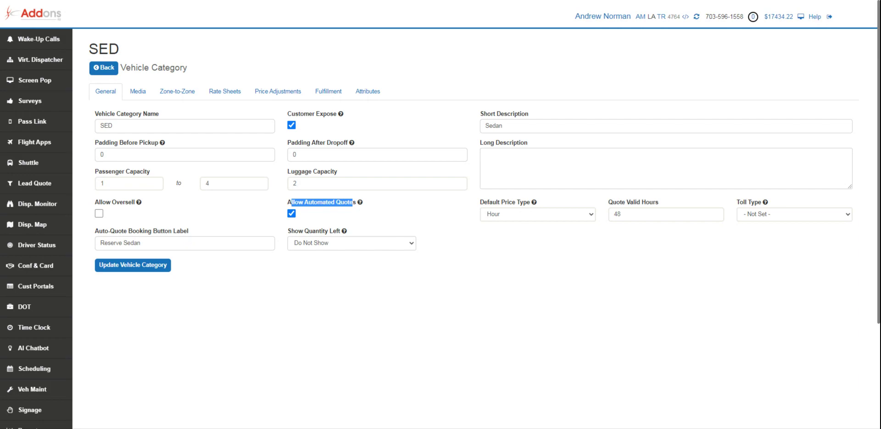
drag(141, 243, 100, 243)
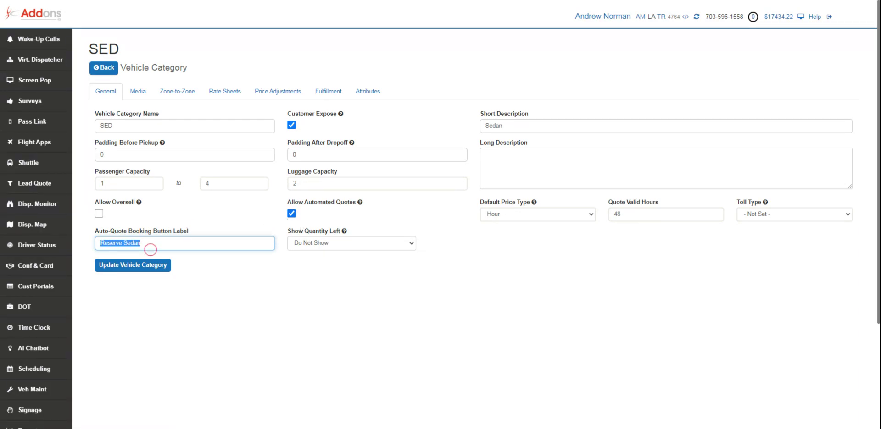
Change SED's auto-quote booking button label from Reserve Sedan to 'Request Quote'.
text(Requ)
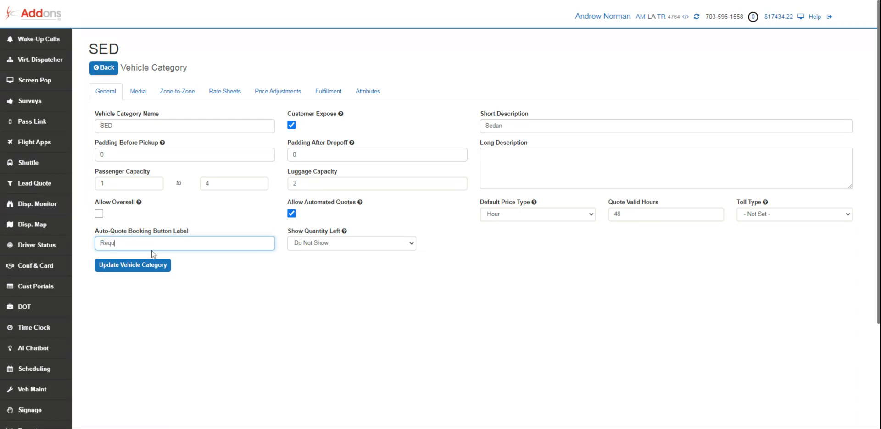
text(est Quote)
key(ctrl+a)
click(328, 249)
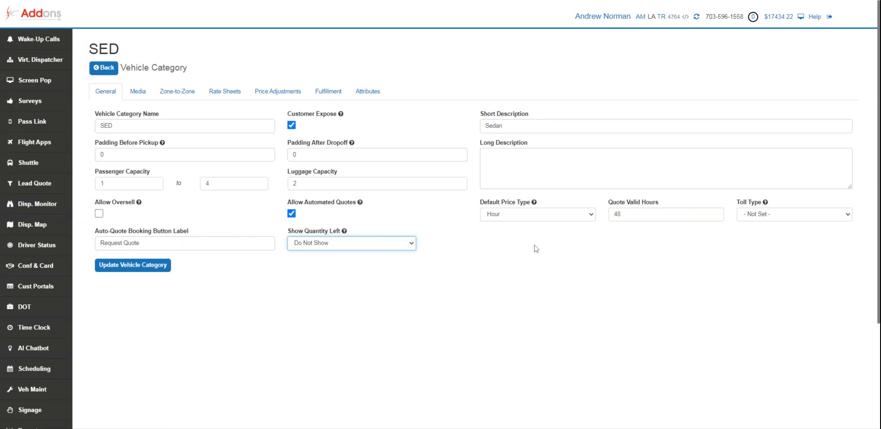
click(489, 265)
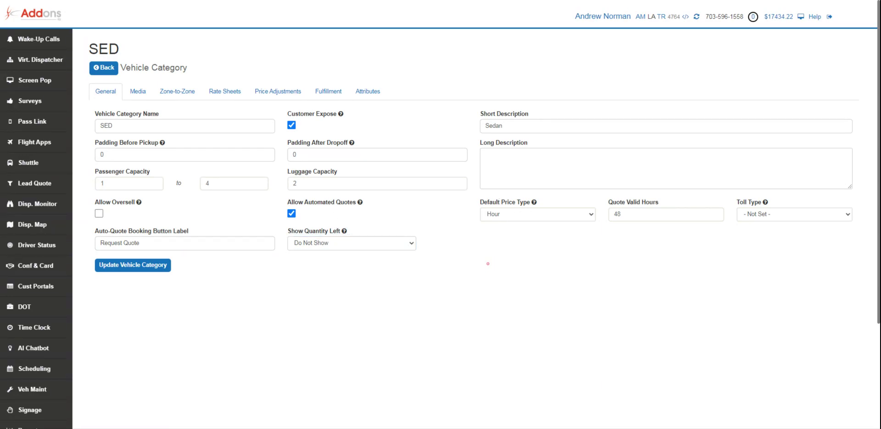
drag(608, 202, 661, 205)
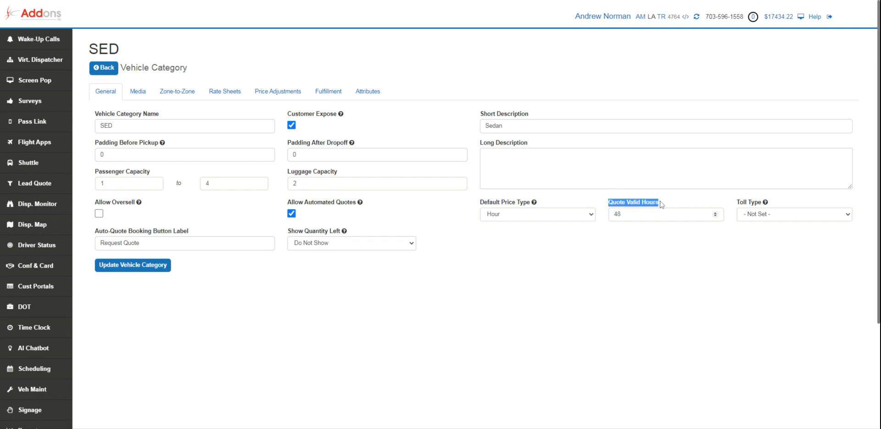
click(669, 204)
click(601, 208)
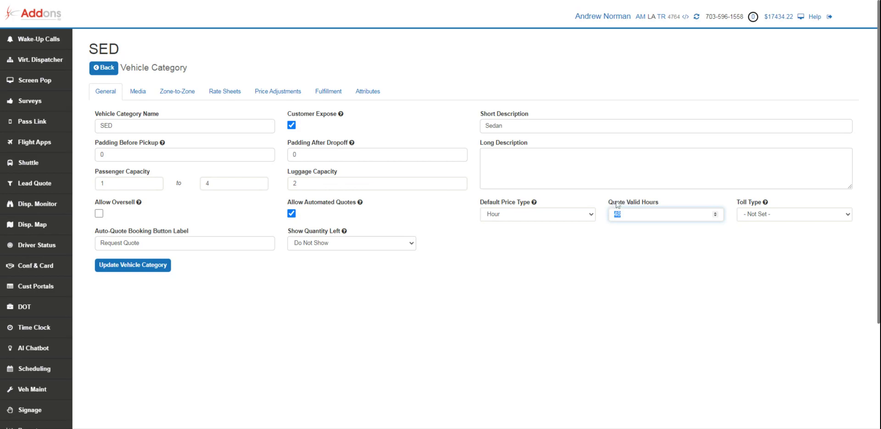
drag(616, 202, 666, 205)
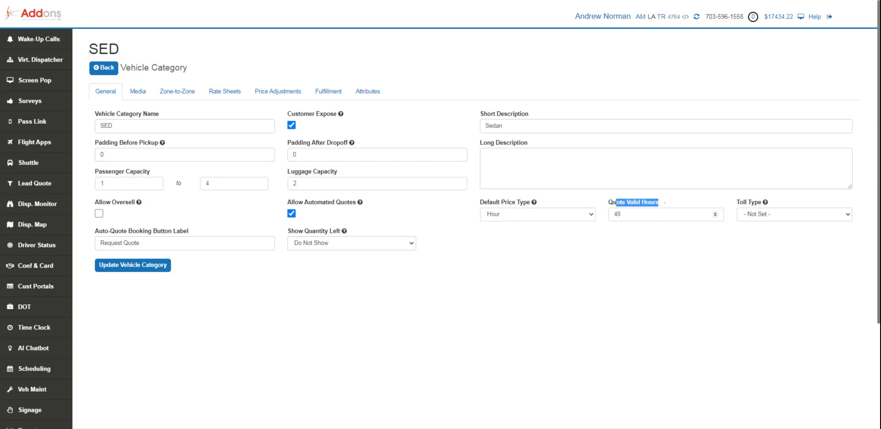
key(Tab)
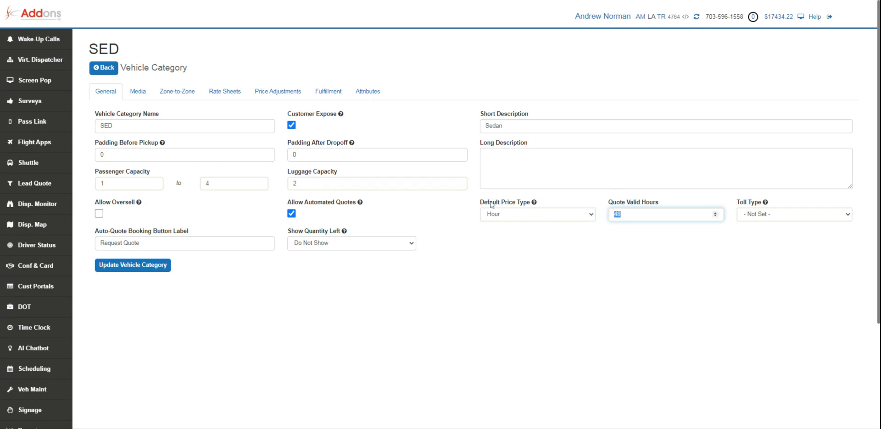
click(513, 215)
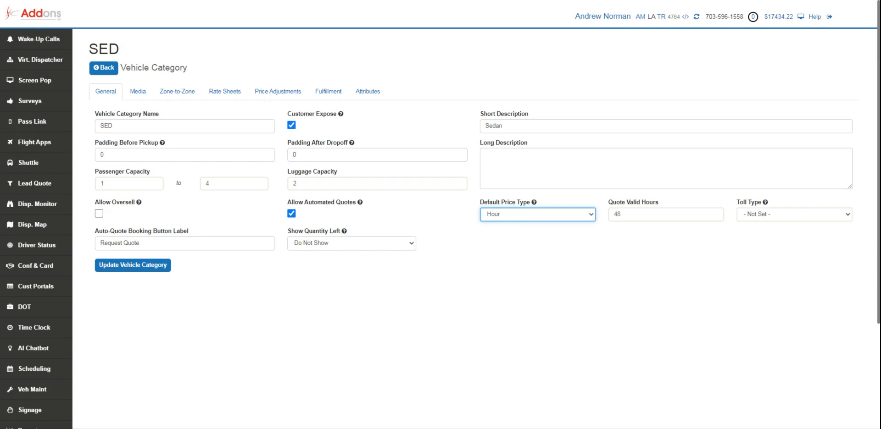
In SED's Media settings, set the main photo type to Interior.
click(137, 98)
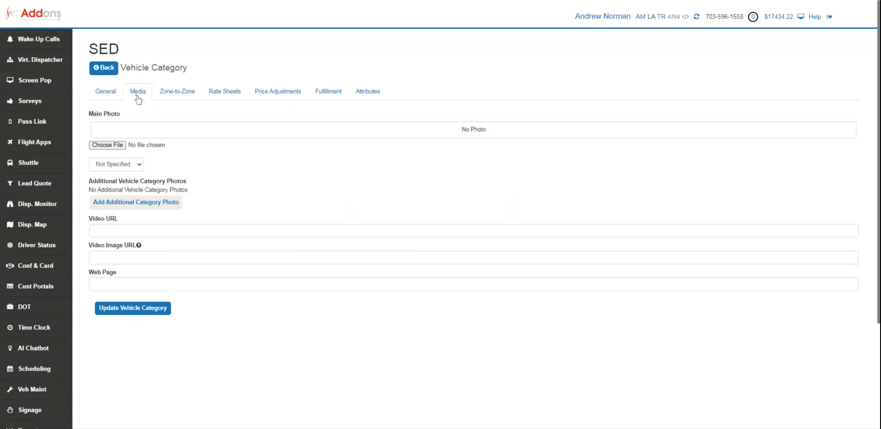
click(125, 164)
click(120, 184)
Add four additional category photo slots, marking the first as Exterior.
click(136, 202)
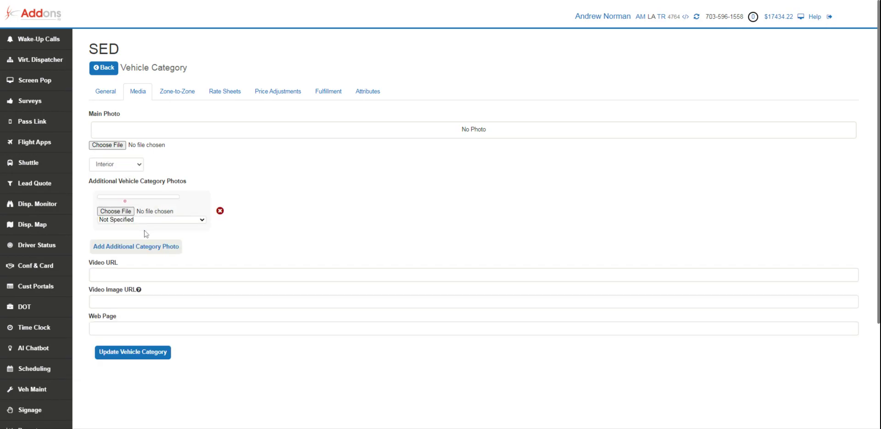
click(125, 221)
click(126, 246)
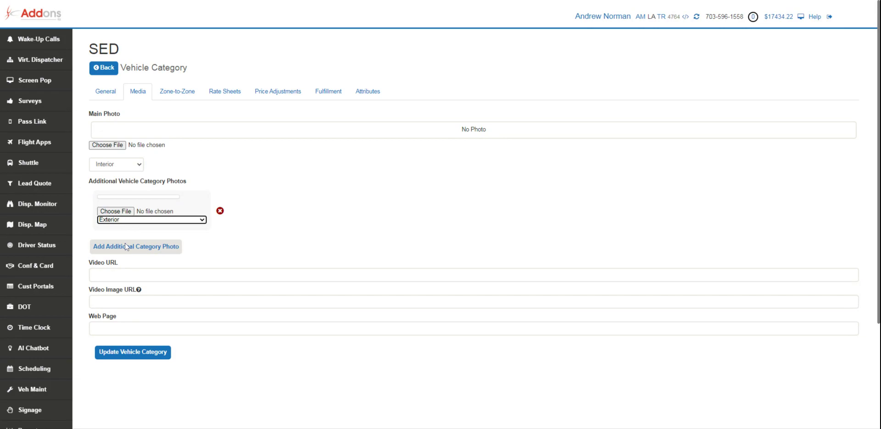
click(166, 251)
click(168, 253)
click(168, 252)
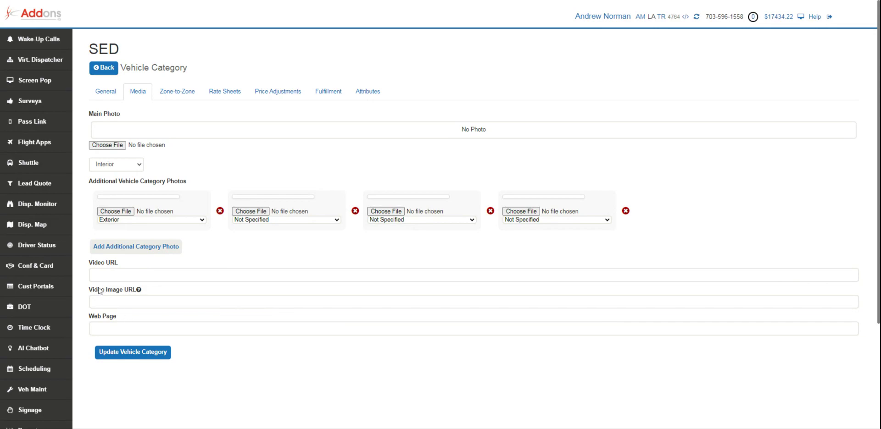
drag(98, 291, 84, 323)
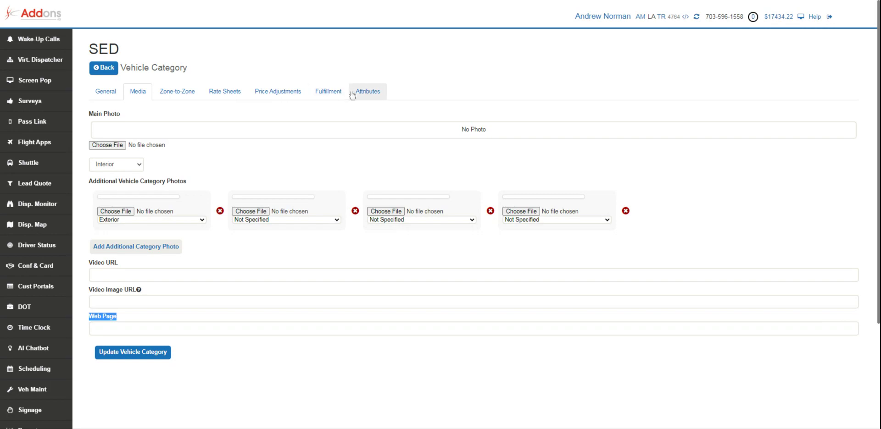
Review SED's unchecked attributes, Restroom through Removable Pole, then return to Vehicle Categories.
click(378, 91)
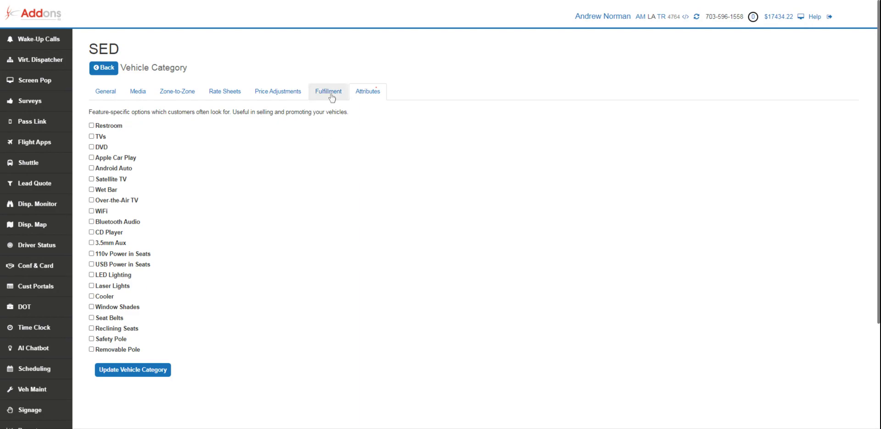
drag(330, 94, 464, 55)
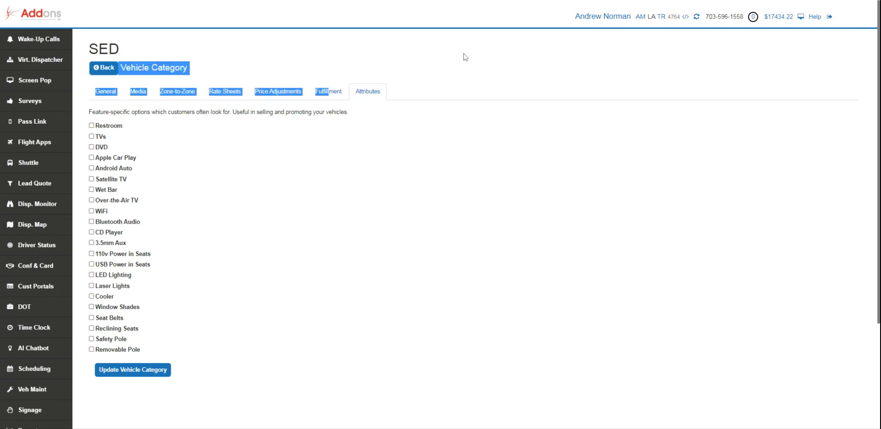
click(464, 57)
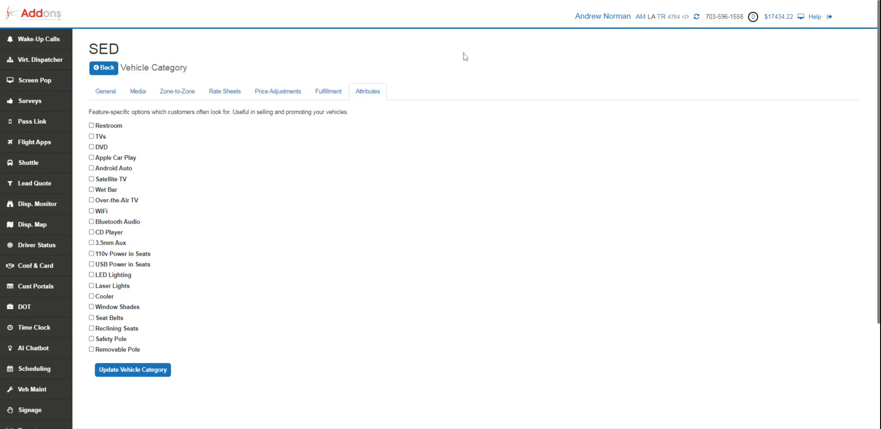
click(102, 71)
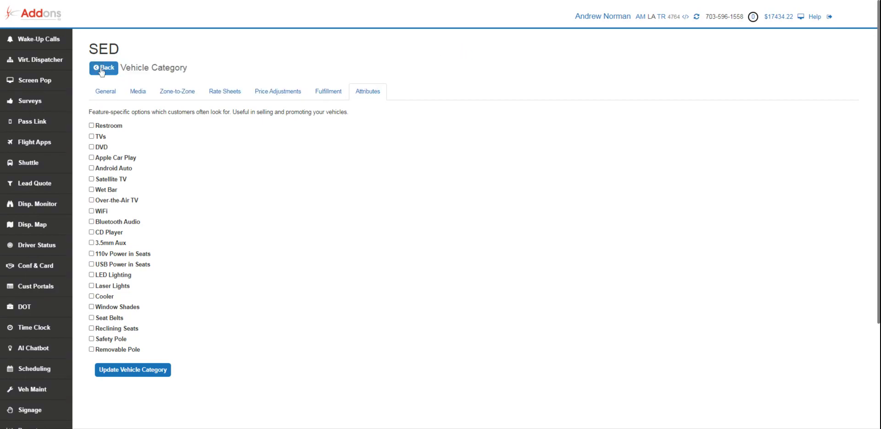